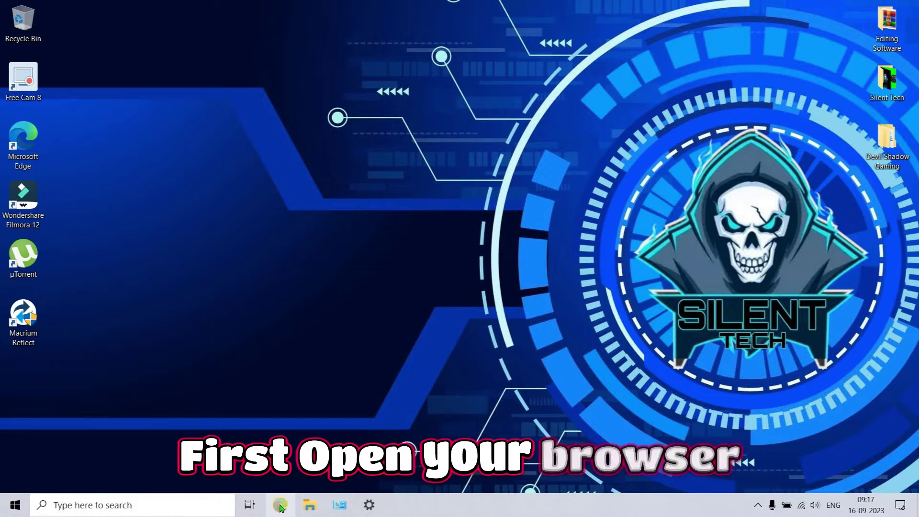
Search Bing for 'ghost spectre windows 10' and open TechLatest's Win 10 AIO Version section
click(281, 507)
text(ghost spectre windows 10)
key(Return)
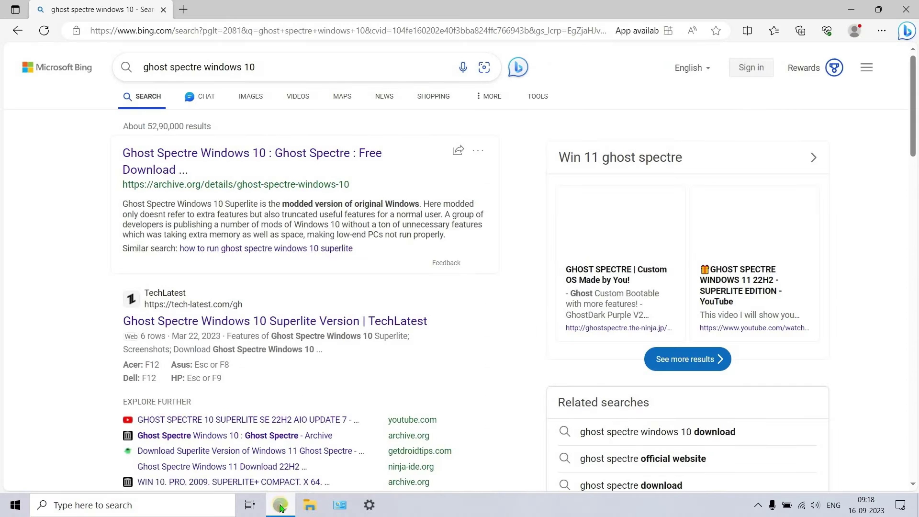
click(136, 323)
scroll(209, 327, down, 10)
scroll(378, 210, down, 1)
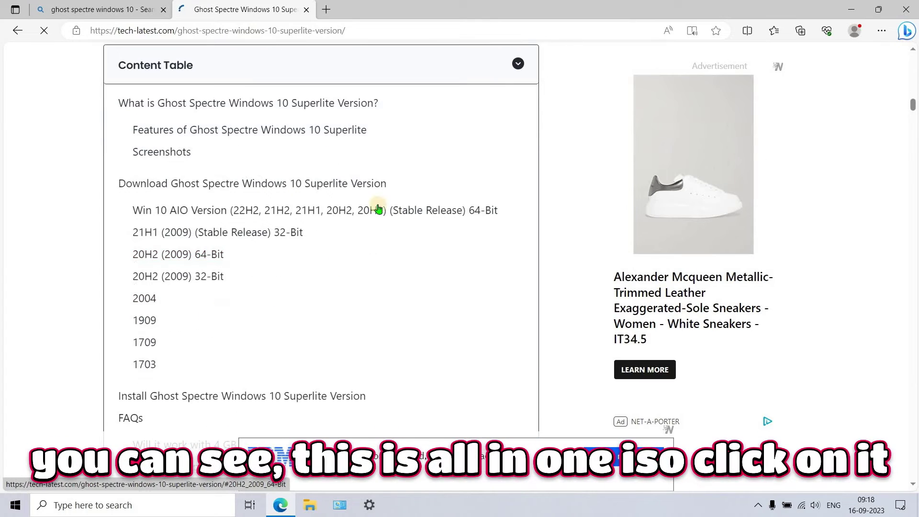
click(227, 214)
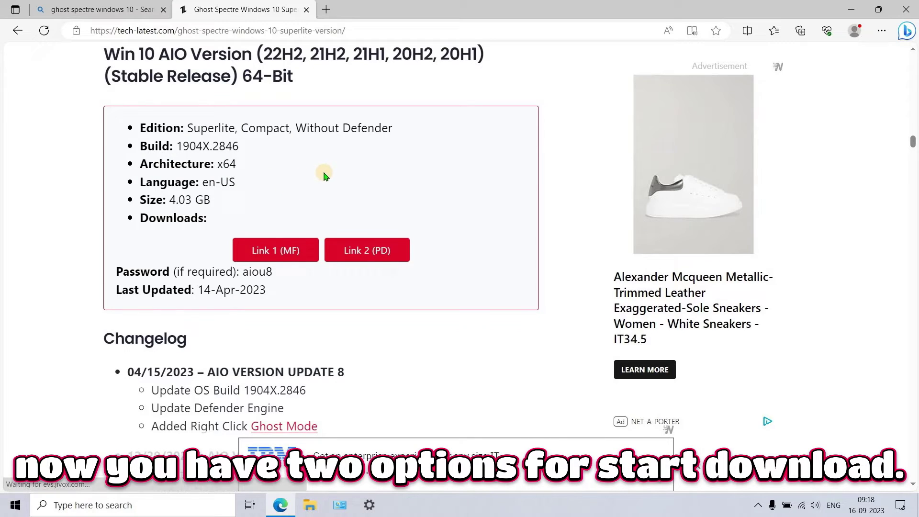
scroll(323, 176, up, 1)
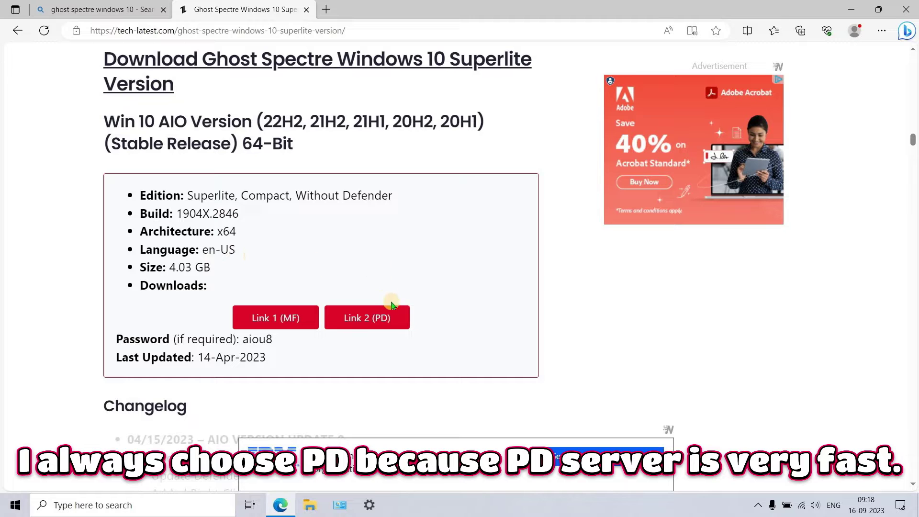
Download the Ghost Spectre archive from pixeldrain and the 64-bit 7-Zip installer from 7-zip.org
click(365, 317)
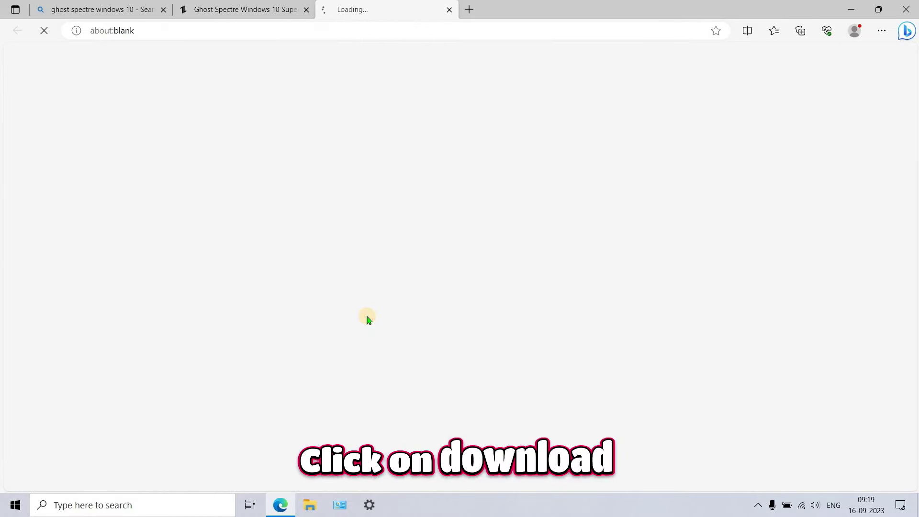
click(40, 167)
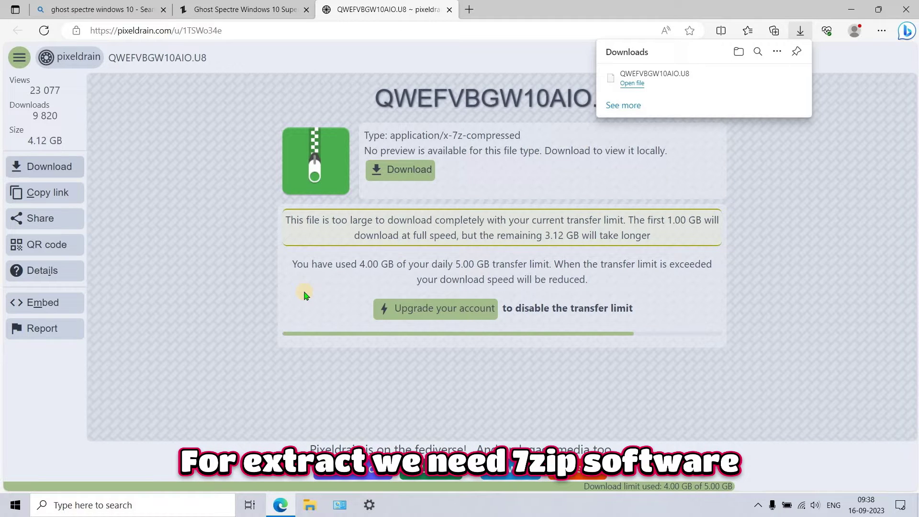
click(244, 31)
text(7zip)
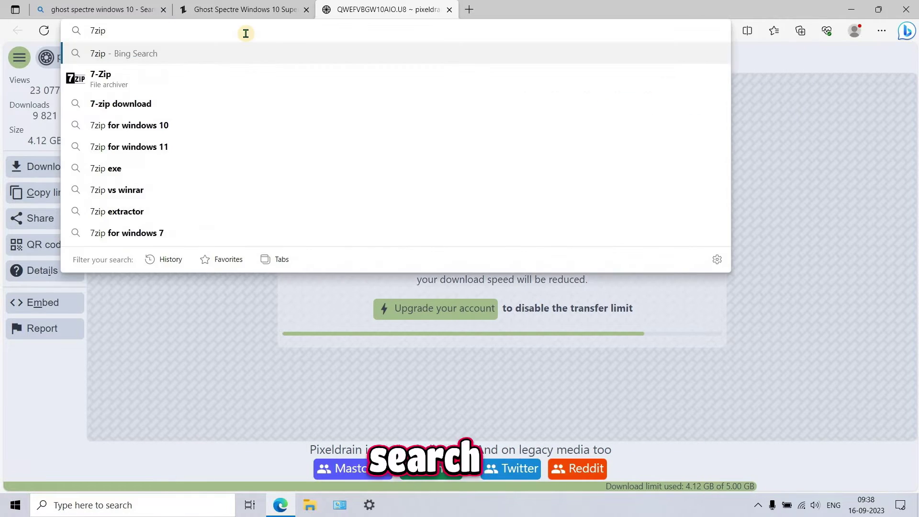
key(Return)
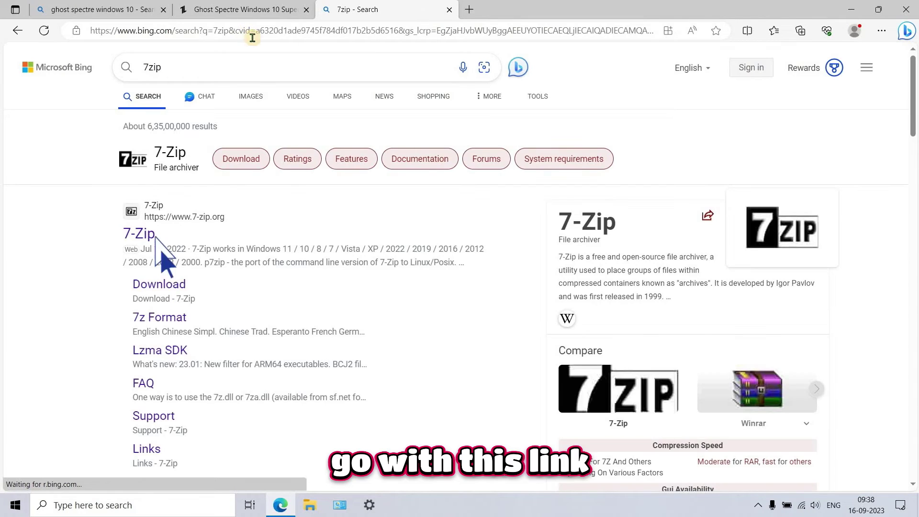
click(149, 231)
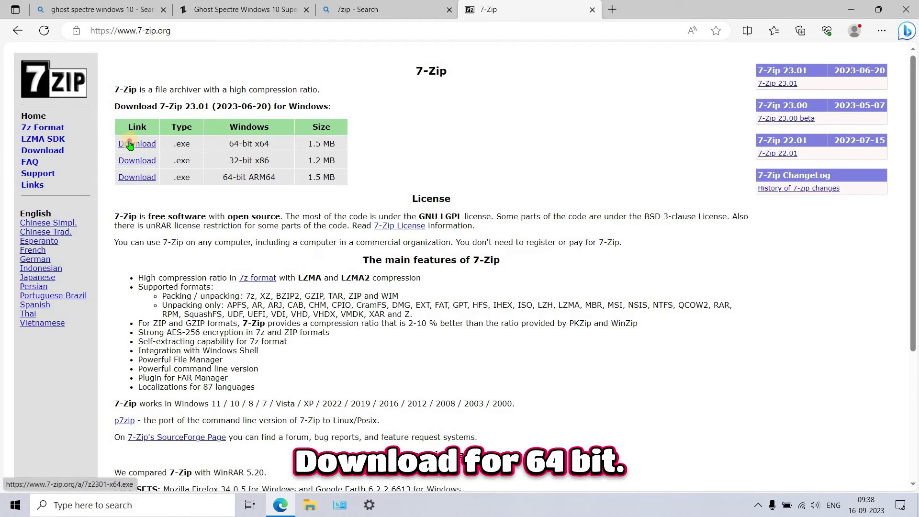
click(130, 144)
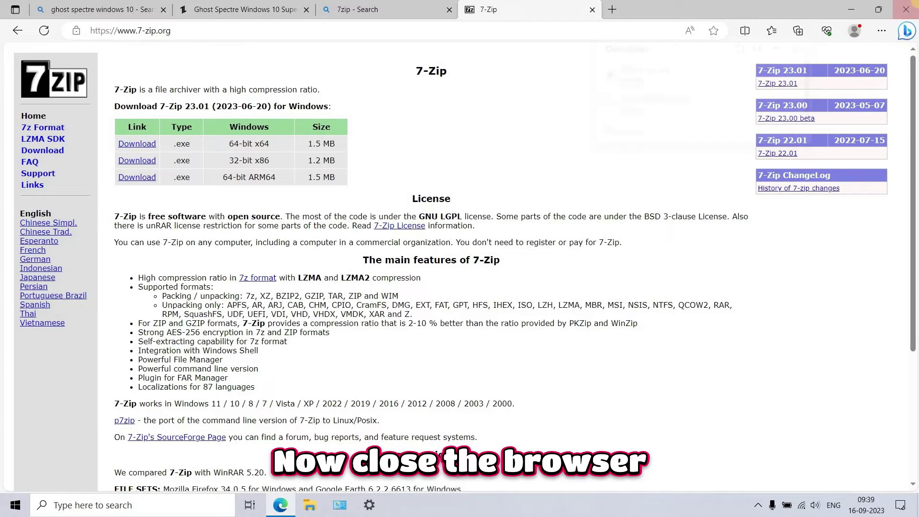
Close Edge and install 7-Zip from the 7z2301-x64 installer in Downloads as administrator
click(901, 10)
click(310, 505)
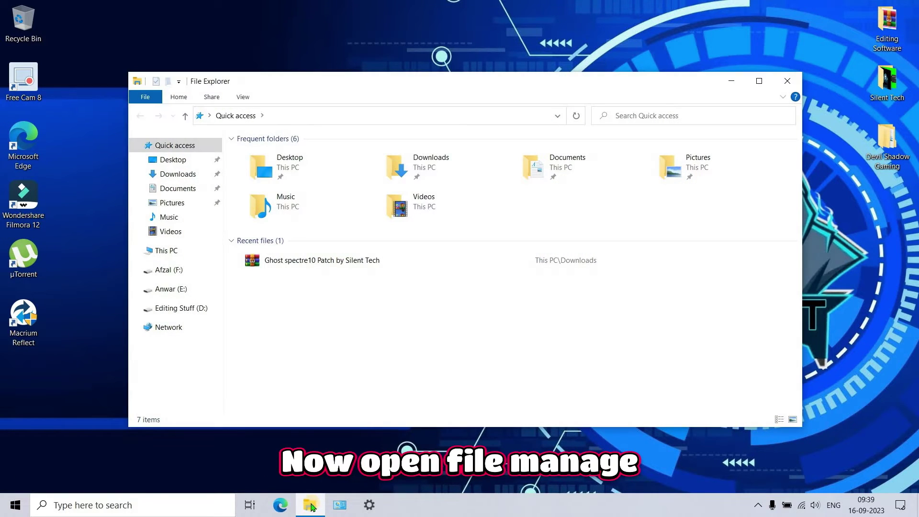
click(166, 177)
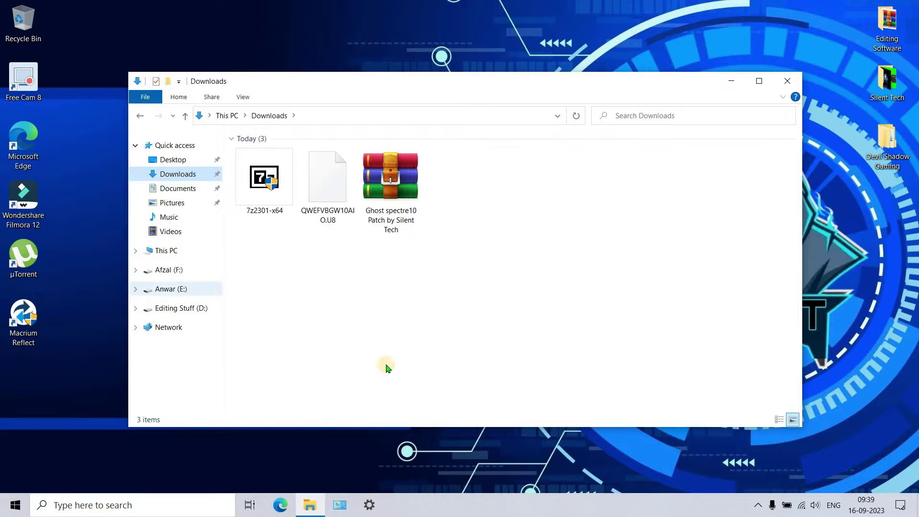
click(264, 184)
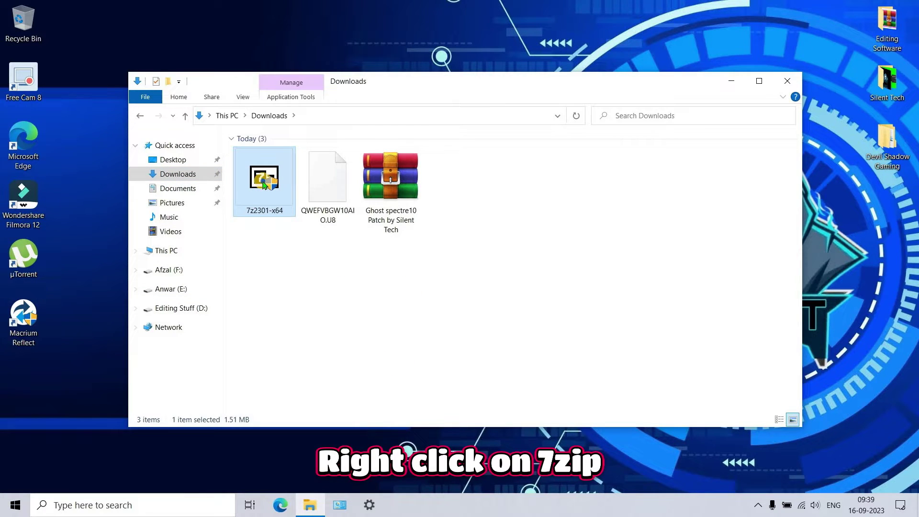
right_click(264, 184)
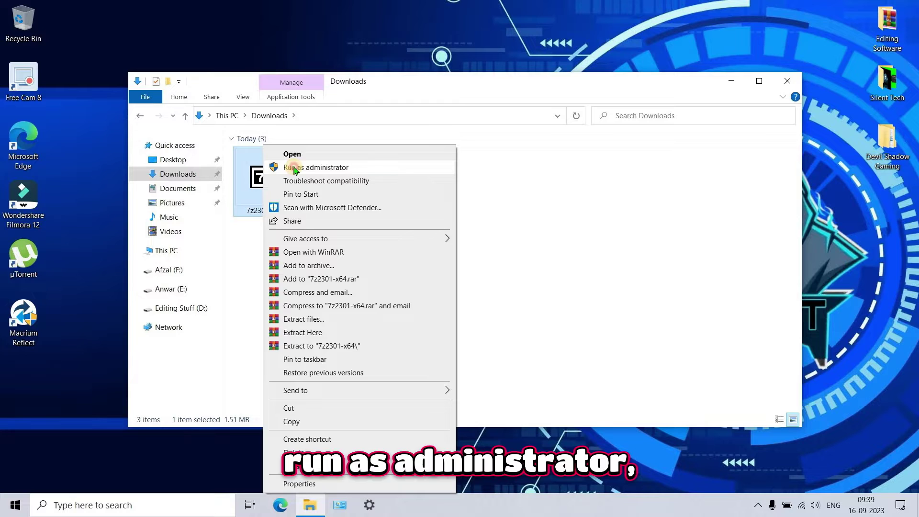
click(293, 167)
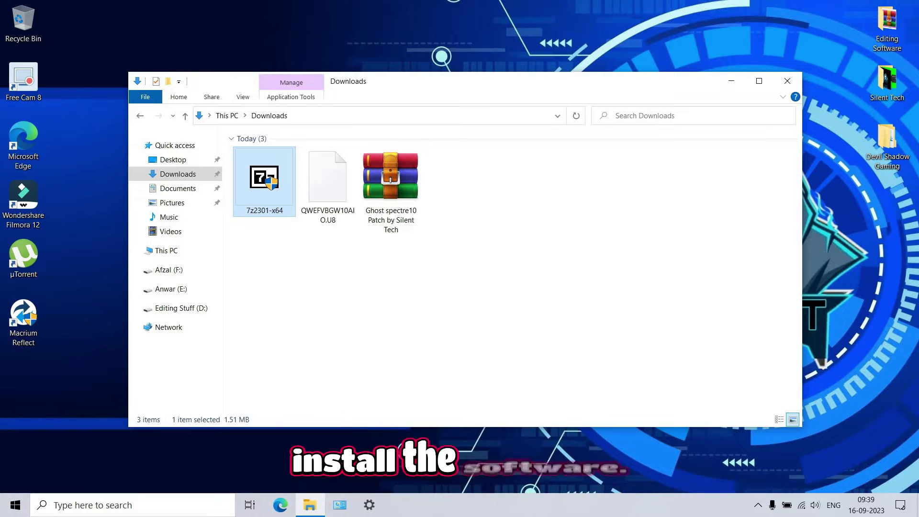
click(447, 293)
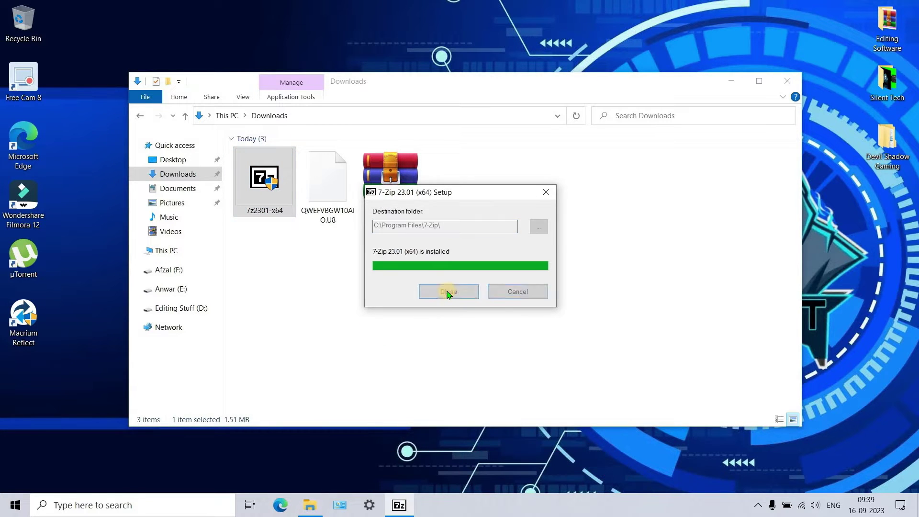
click(448, 293)
Extract QWEFVBGW10AIO.U8 into Downloads with 7-Zip, entering its password
click(332, 206)
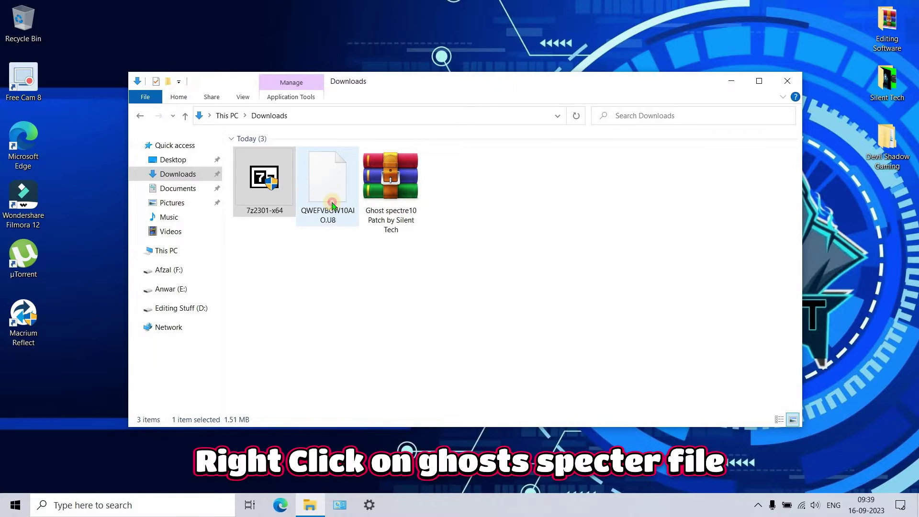
right_click(333, 205)
mouse_move(403, 224)
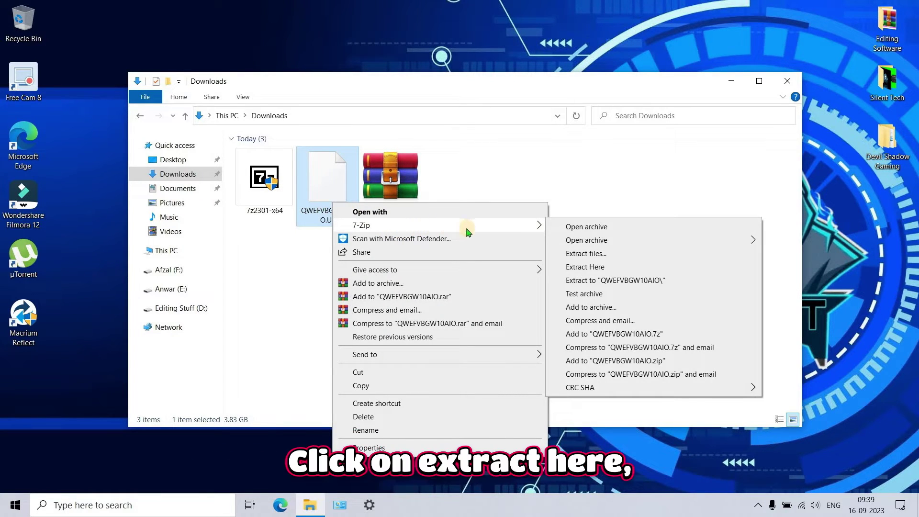
click(625, 268)
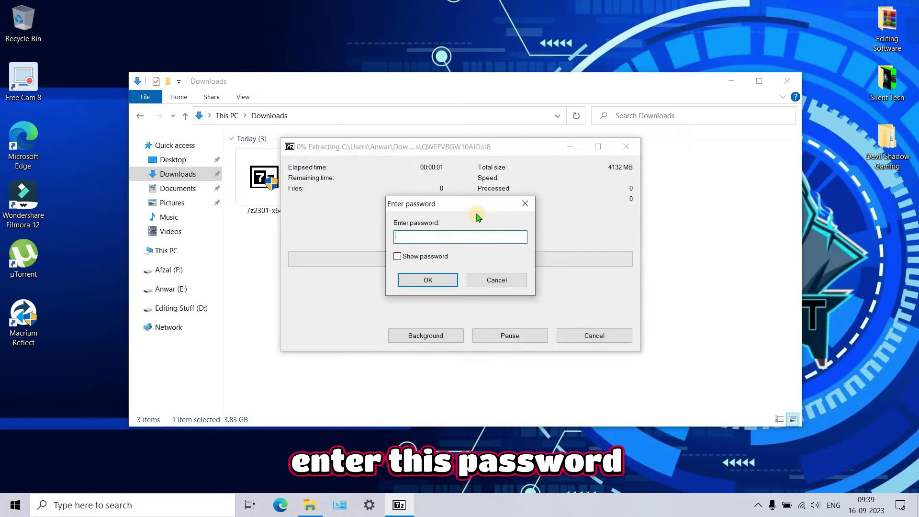
click(428, 280)
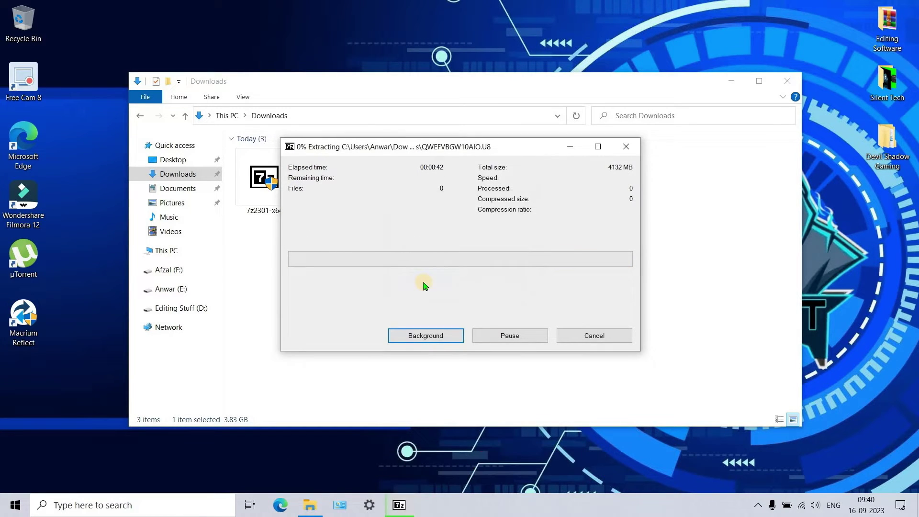
Create a new folder named 'Ghost spectre 10' in Downloads
right_click(471, 308)
click(673, 372)
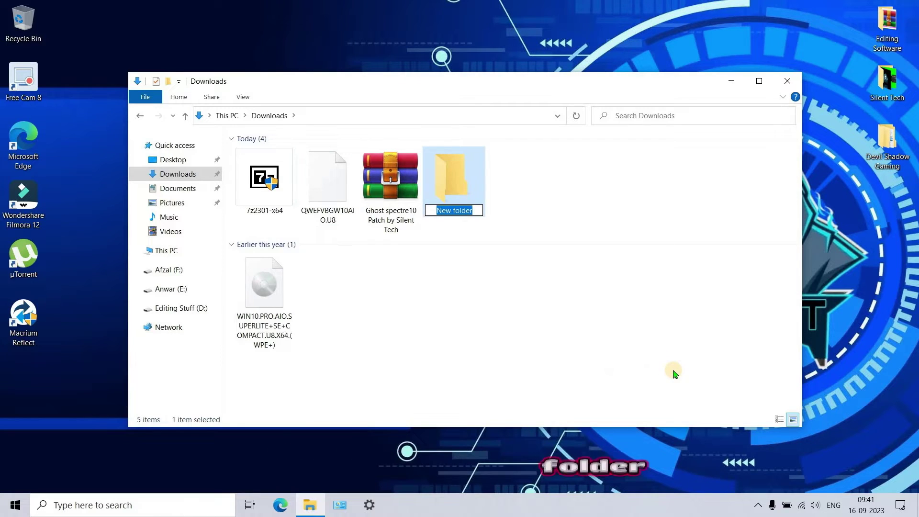
text(Ghost spectre 10)
click(554, 300)
Mount the Windows 10 ISO and paste all its files into Ghost spectre 10
click(255, 323)
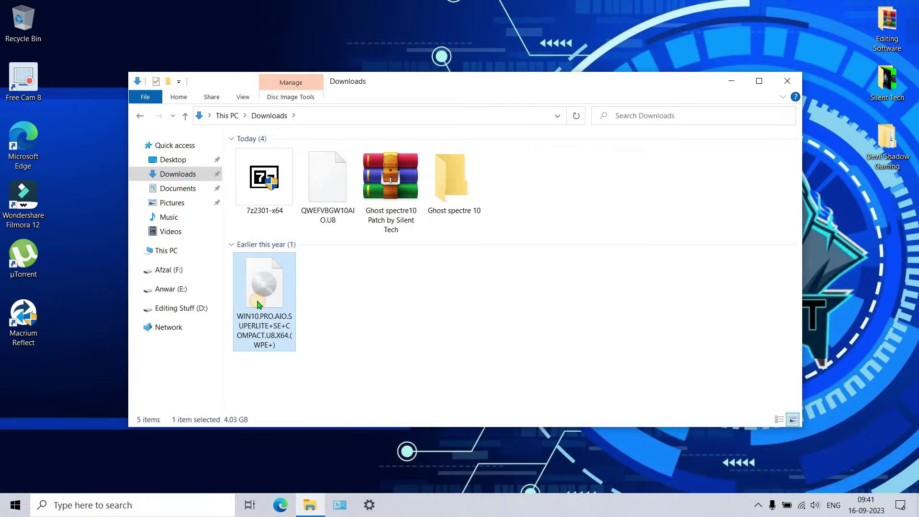
right_click(258, 298)
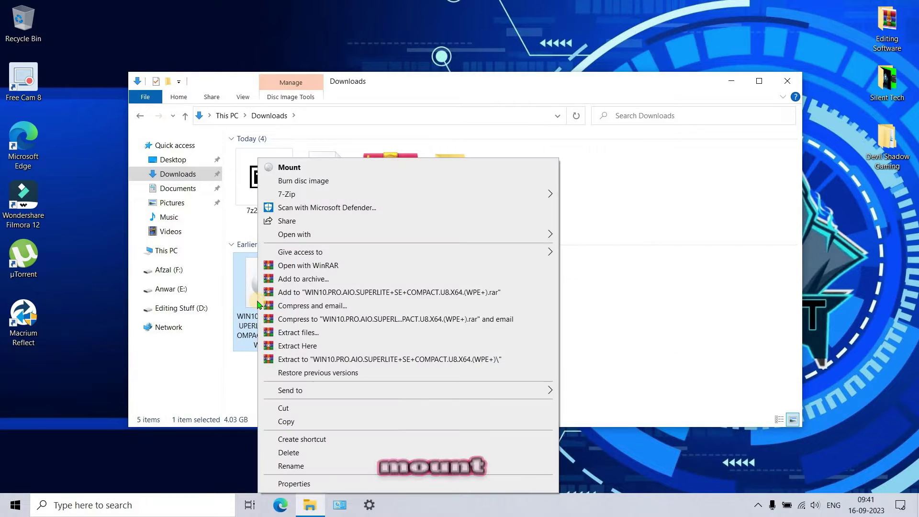
click(308, 168)
key(ctrl+a)
right_click(265, 151)
click(288, 301)
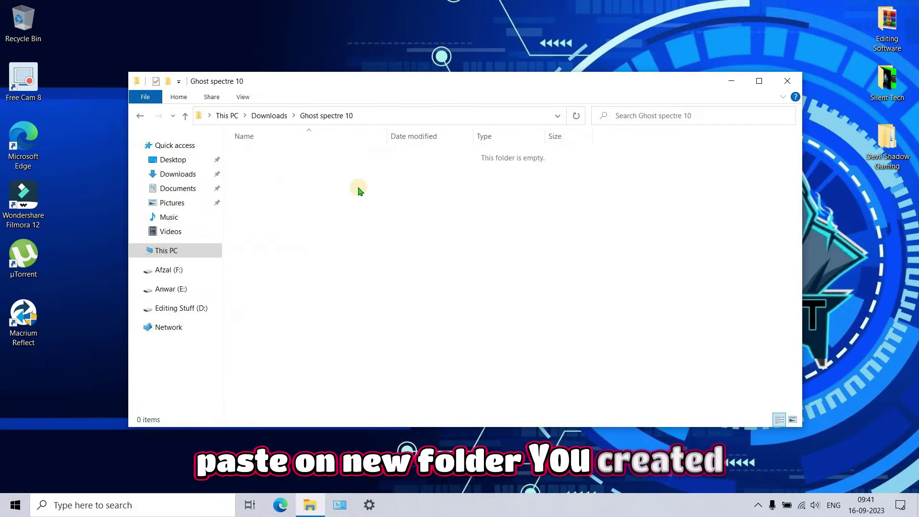
right_click(357, 188)
click(385, 272)
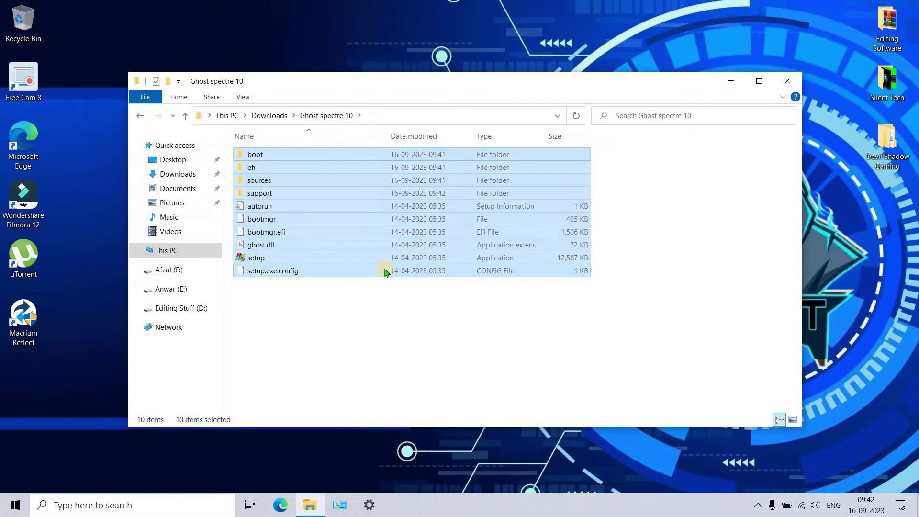
Extract the Ghost spectre10 Patch RAR with WinRAR into Downloads\Ghost spectre 10\sources
click(176, 173)
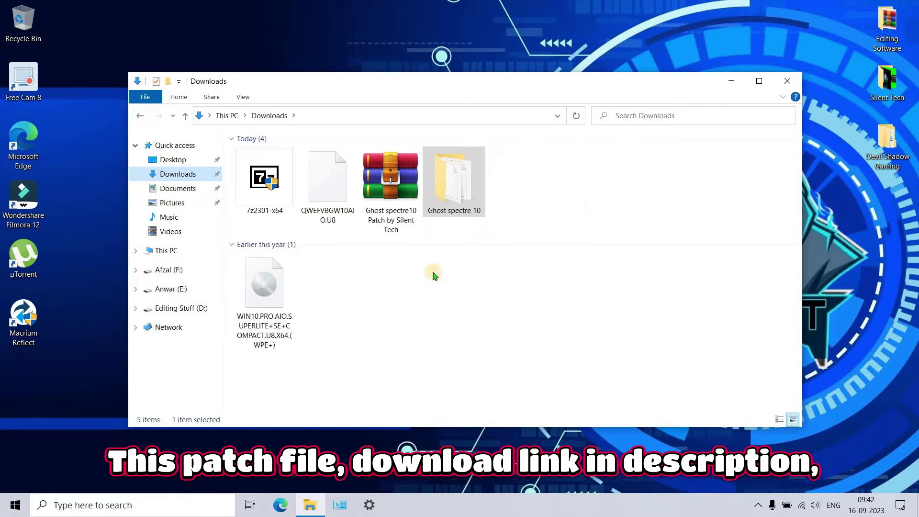
click(392, 211)
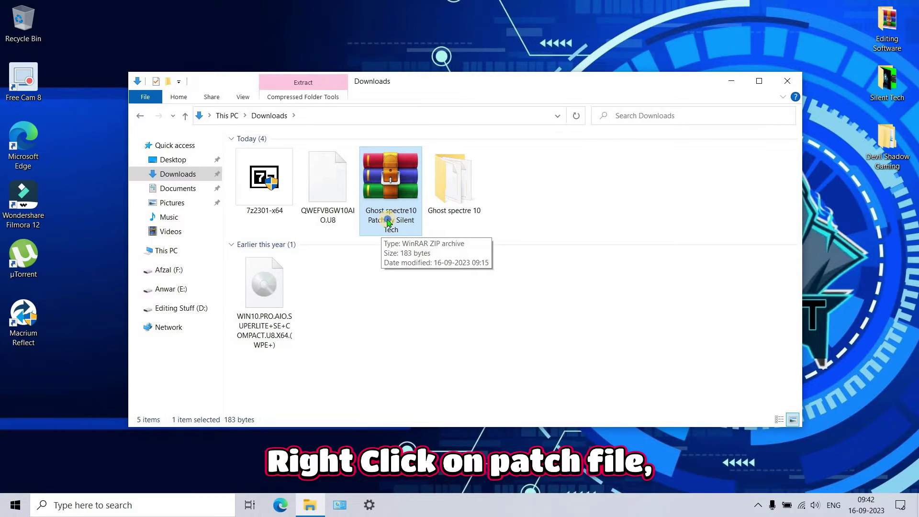
right_click(388, 222)
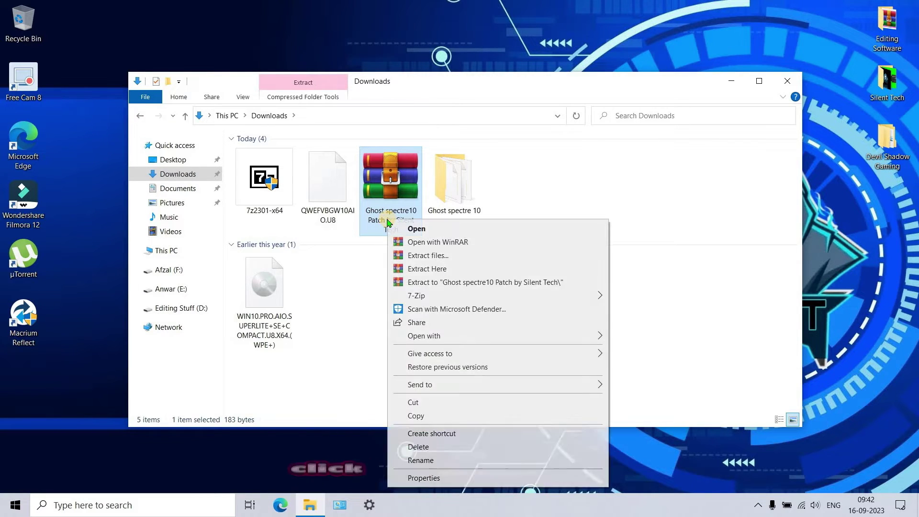
click(428, 256)
double_click(511, 251)
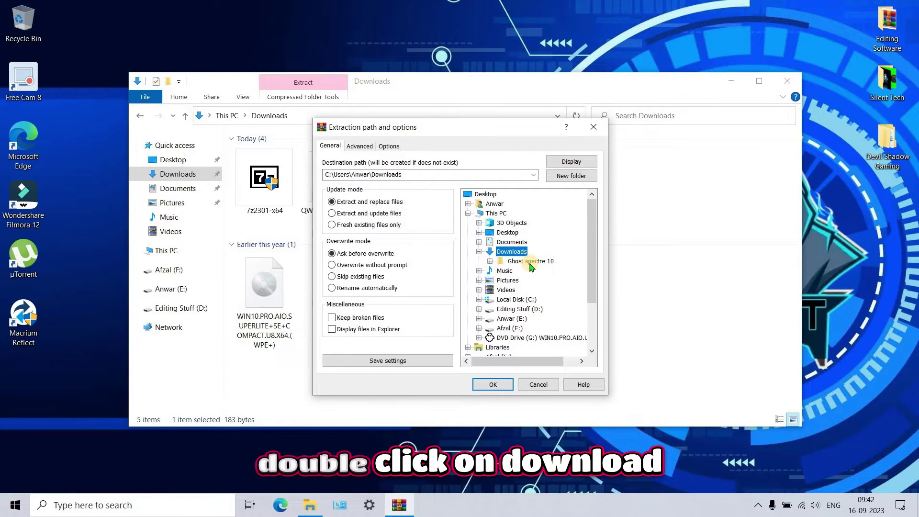
double_click(533, 262)
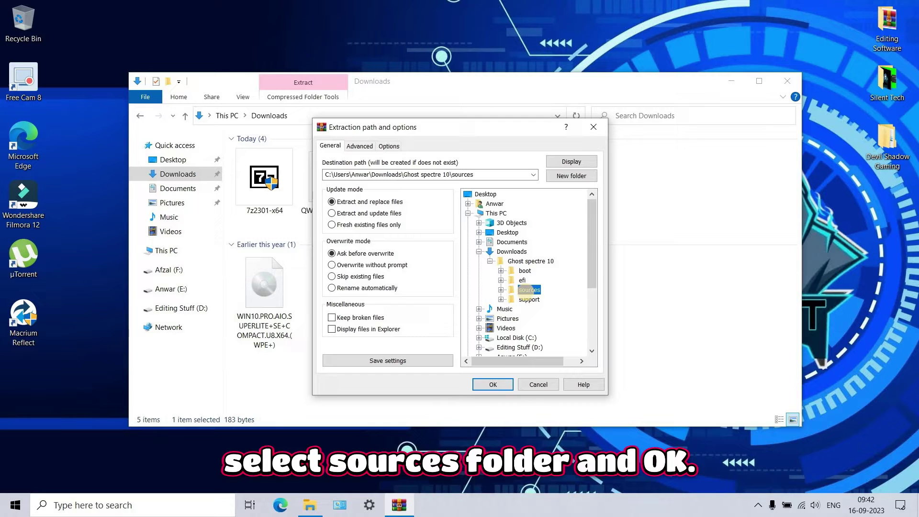
click(492, 384)
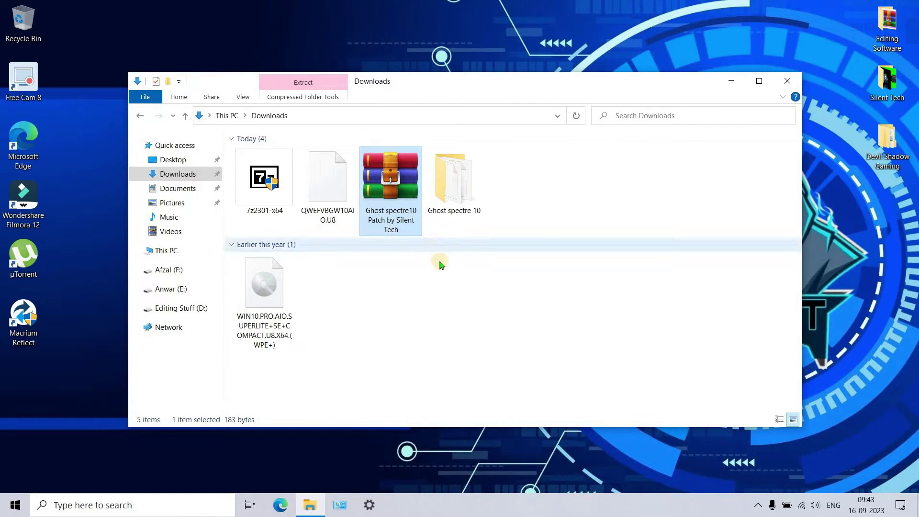
Run setupprep from the Ghost spectre 10\sources folder as administrator
double_click(470, 194)
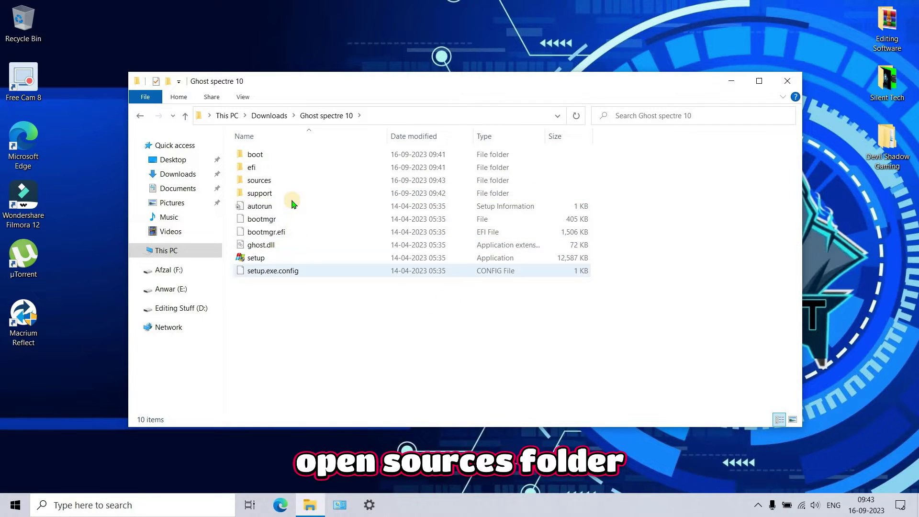
click(301, 181)
double_click(301, 181)
scroll(410, 349, down, 5)
scroll(410, 349, down, 10)
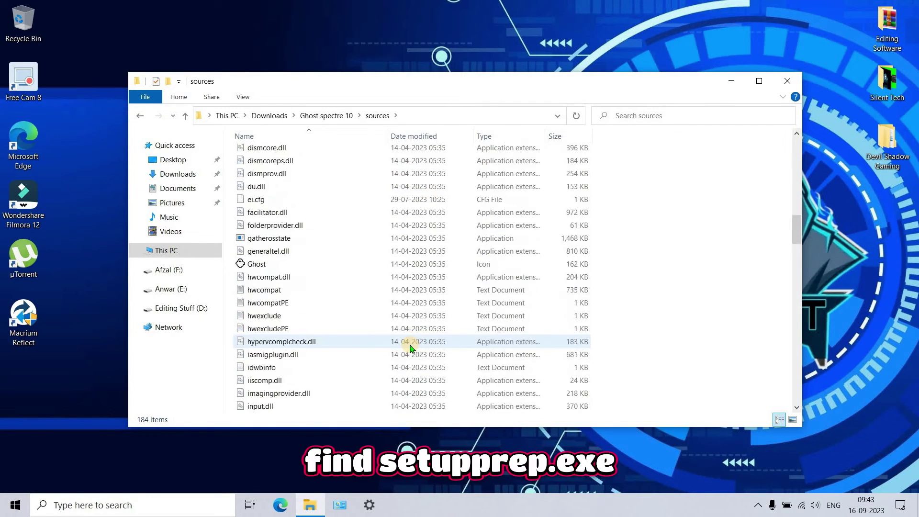
scroll(410, 349, down, 10)
scroll(409, 349, down, 10)
scroll(410, 349, down, 1)
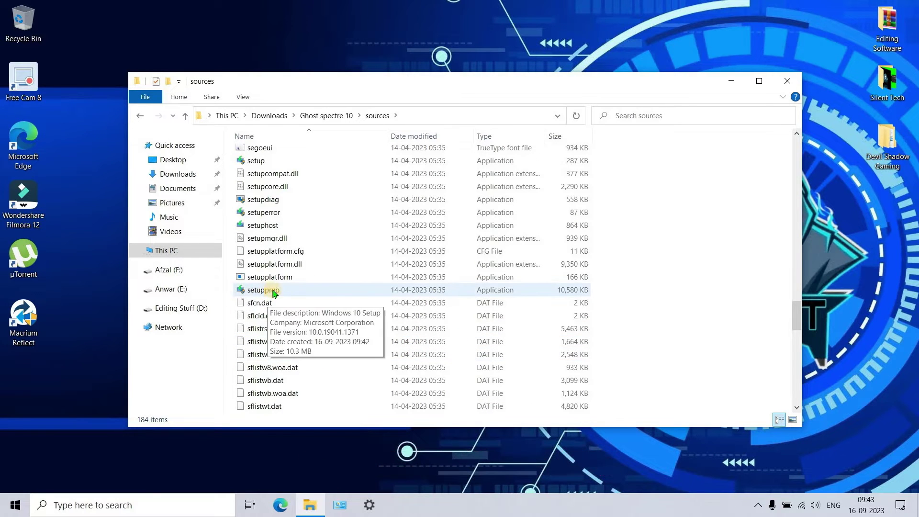
right_click(302, 294)
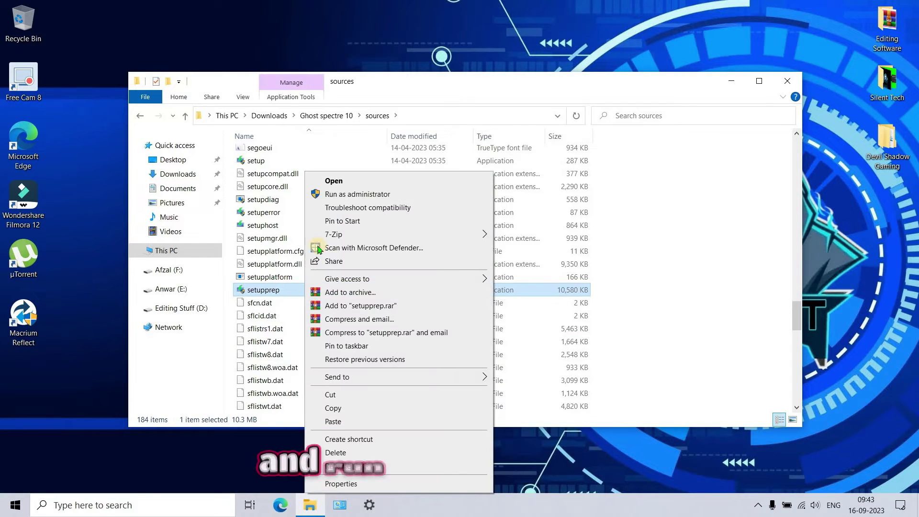
click(329, 195)
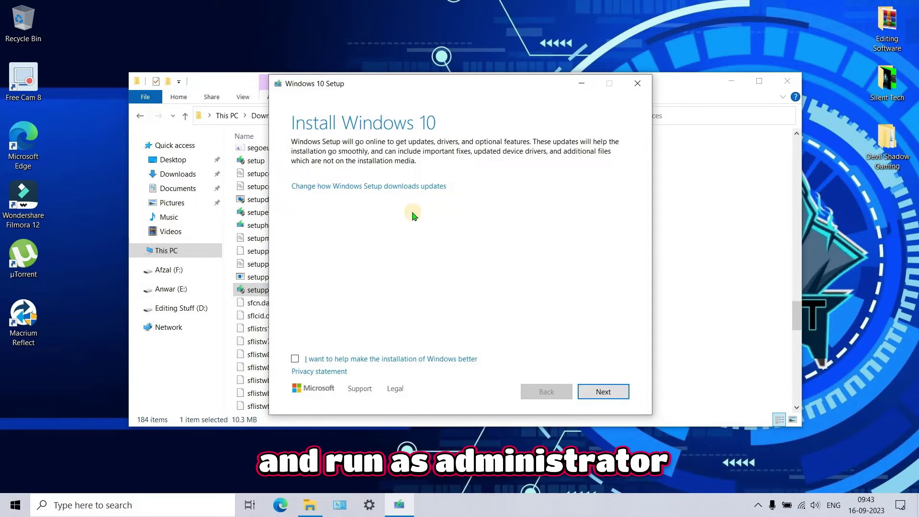
Choose 'Not right now' for updates, select WINDOWS 10 PRO - COMPACT, and accept the license
click(401, 187)
click(327, 216)
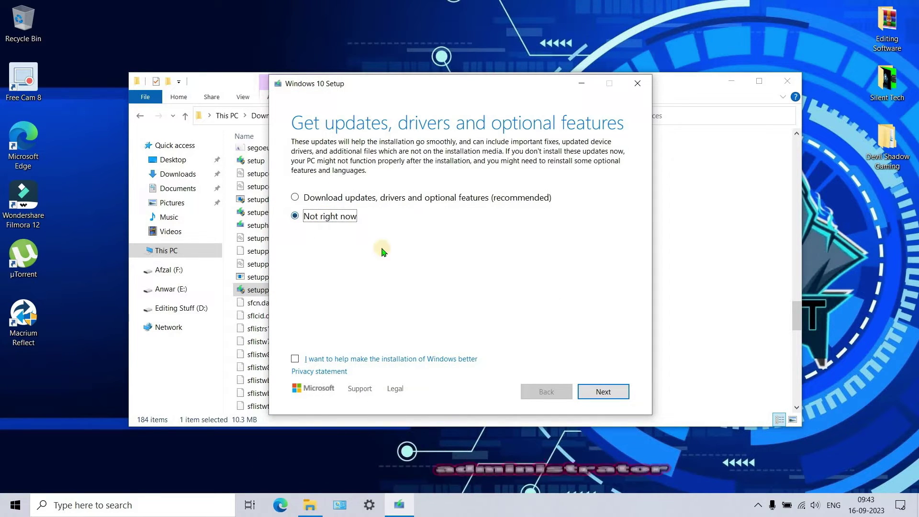
click(600, 395)
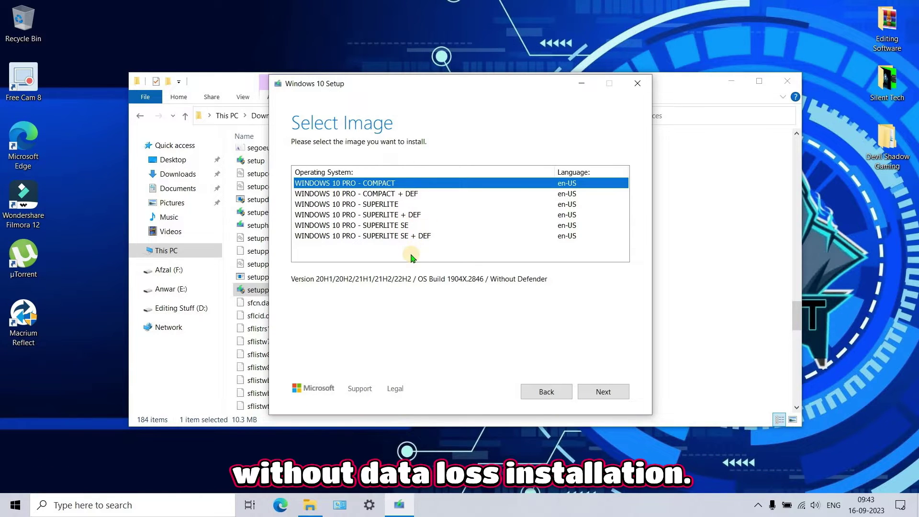
click(611, 396)
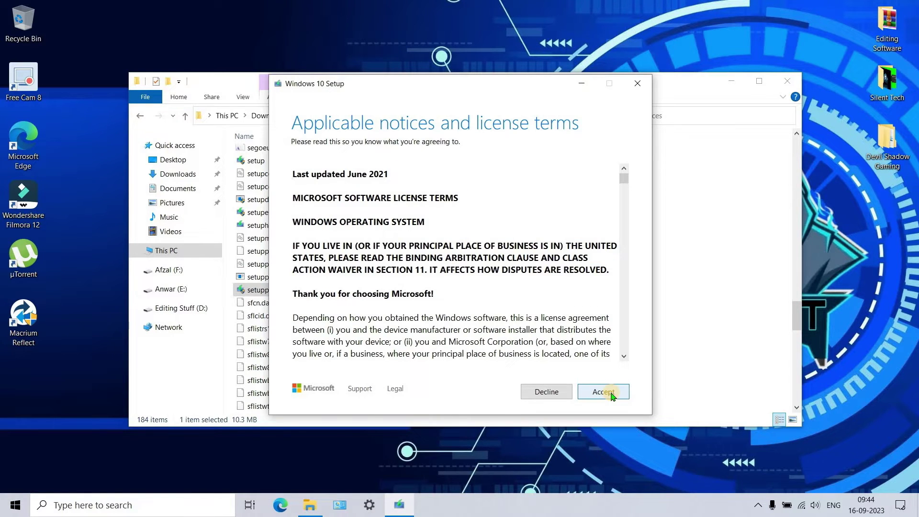
click(612, 394)
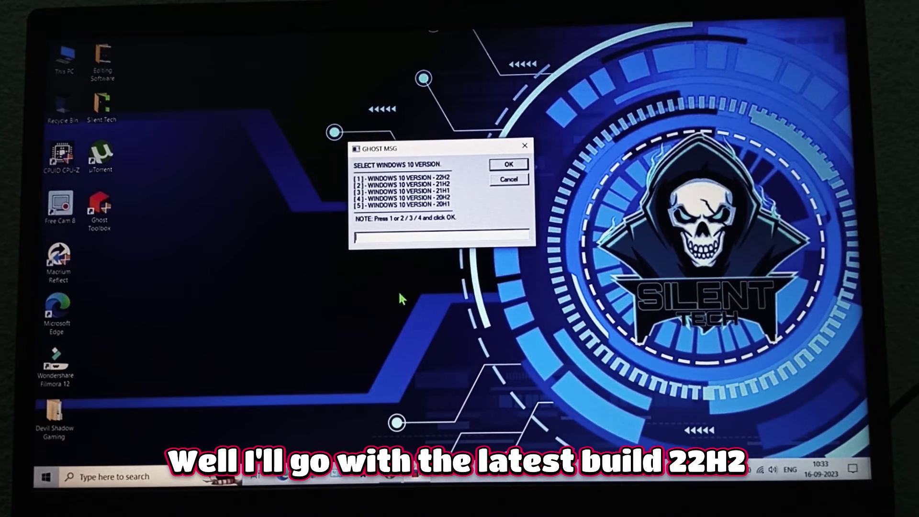
text(1)
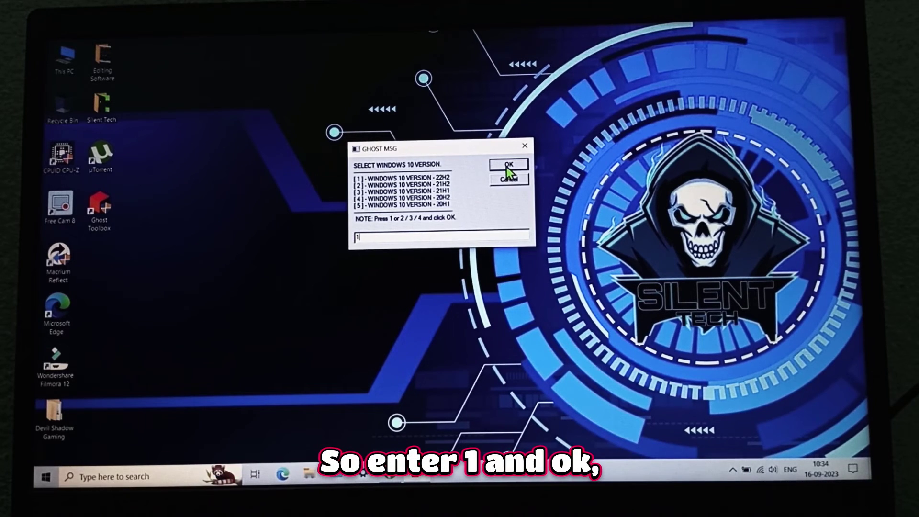
Confirm option 1 (22H2) in the GHOST MSG dialog and allow the restart
click(506, 167)
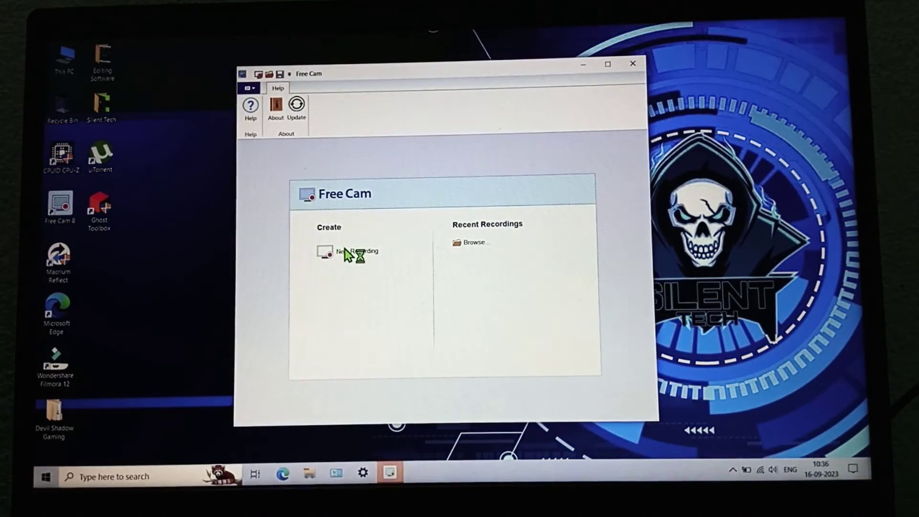
Start a full-screen Free Cam recording, then view Downloads as large icons and open This PC
click(346, 250)
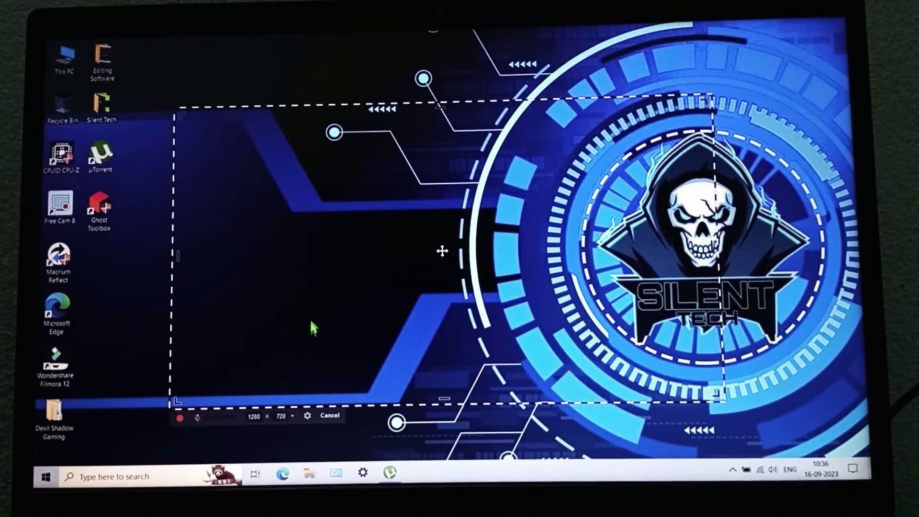
click(282, 382)
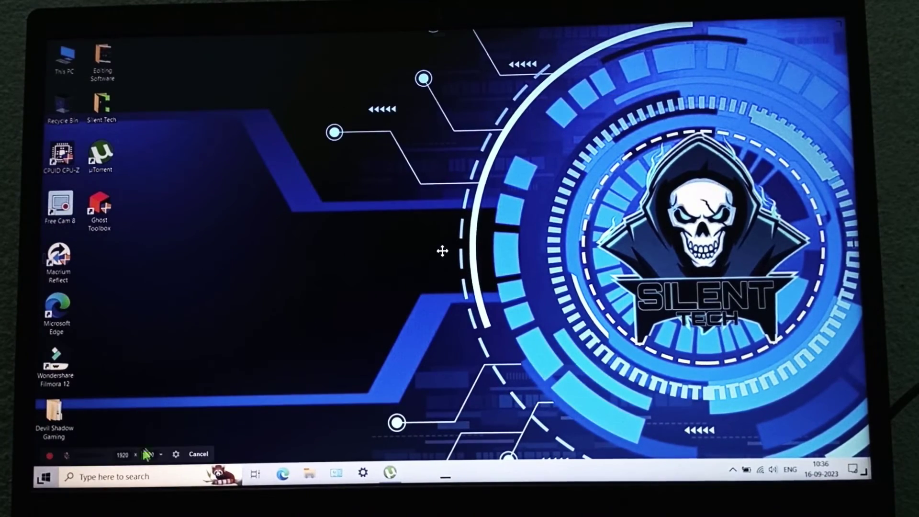
click(49, 455)
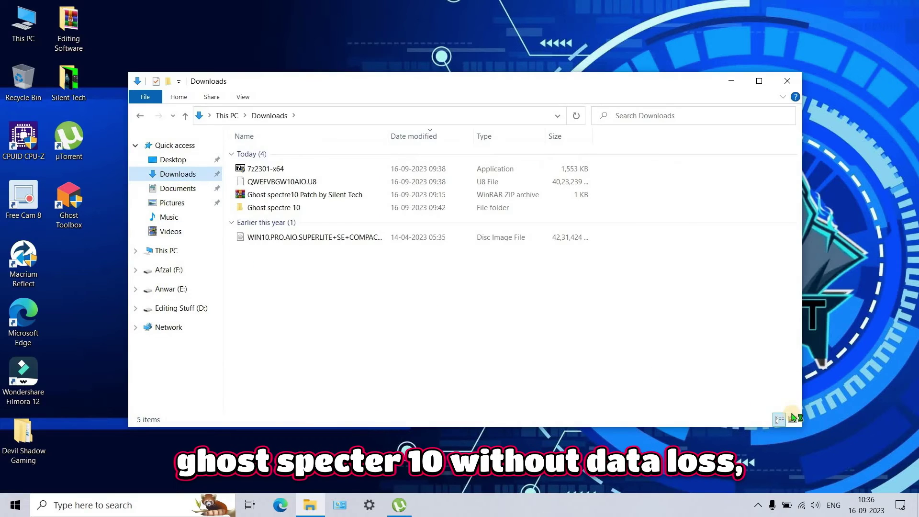
click(792, 419)
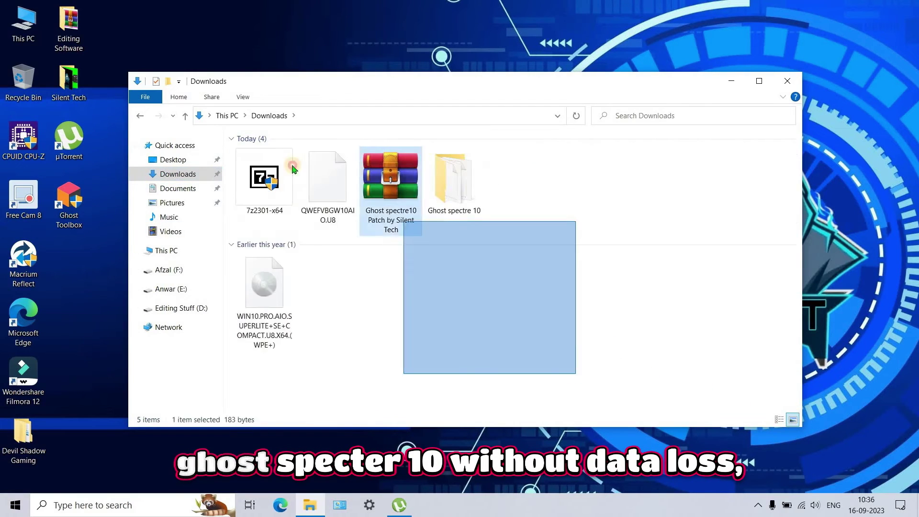
click(158, 253)
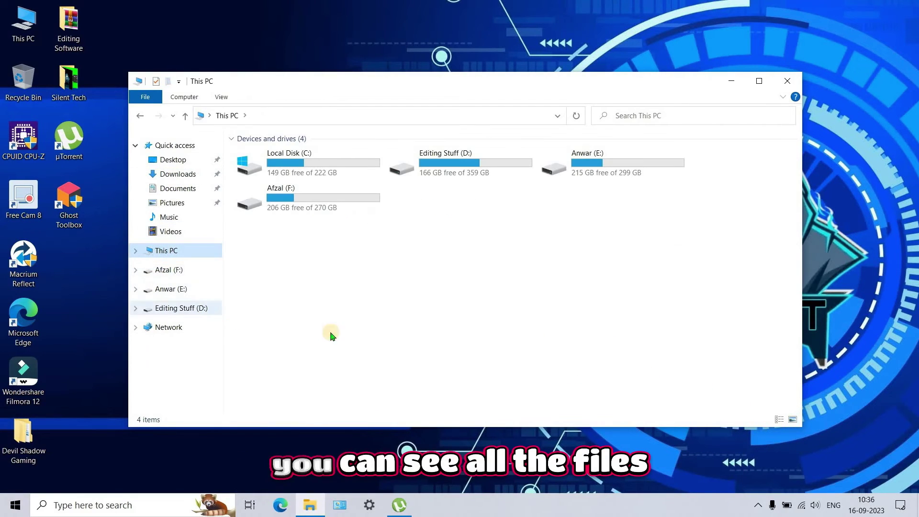
Open Task Manager and run Ghost Mode's Reduce Memory from the desktop menu
right_click(534, 505)
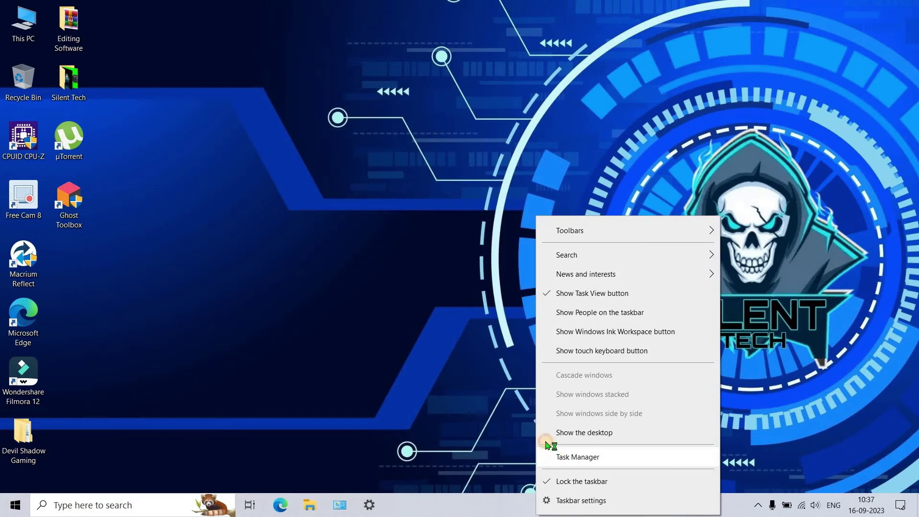
click(553, 455)
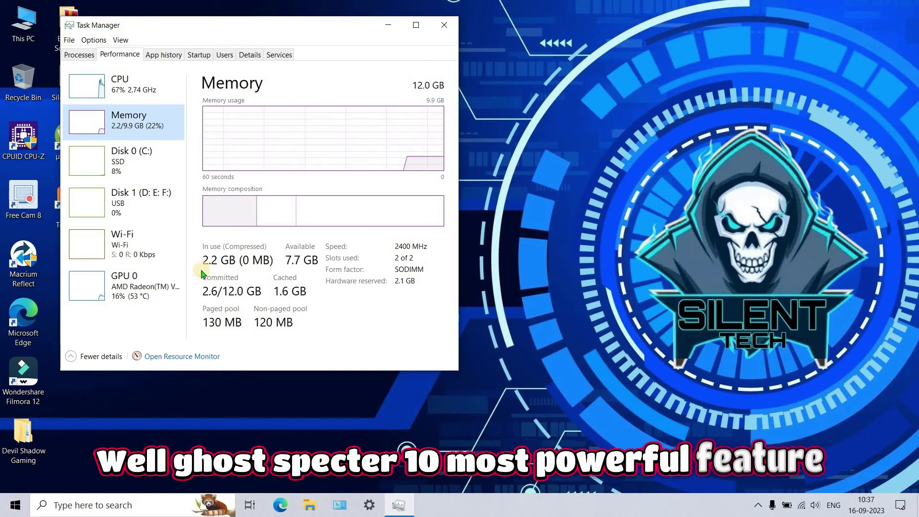
right_click(602, 260)
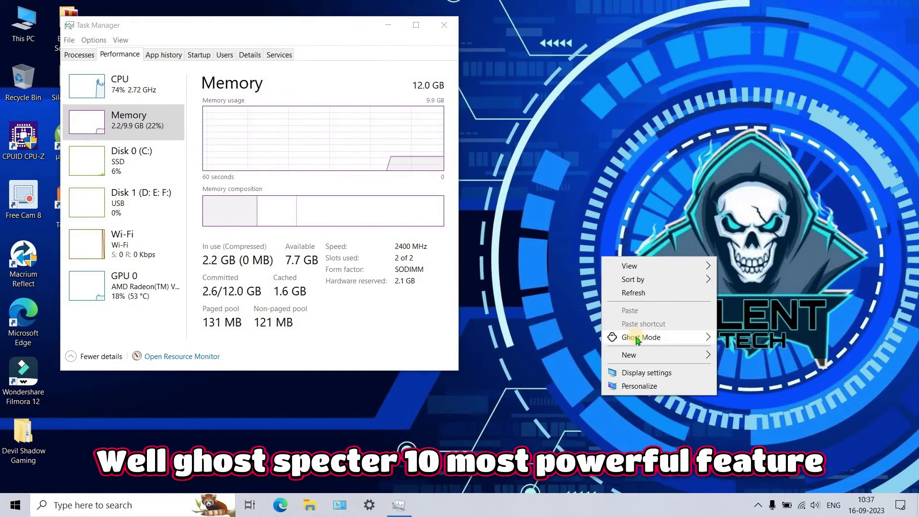
mouse_move(641, 337)
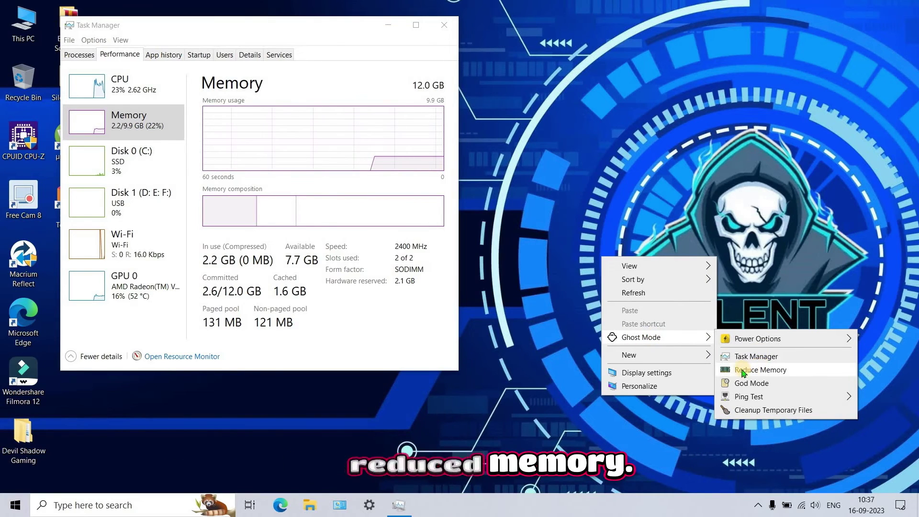
click(761, 367)
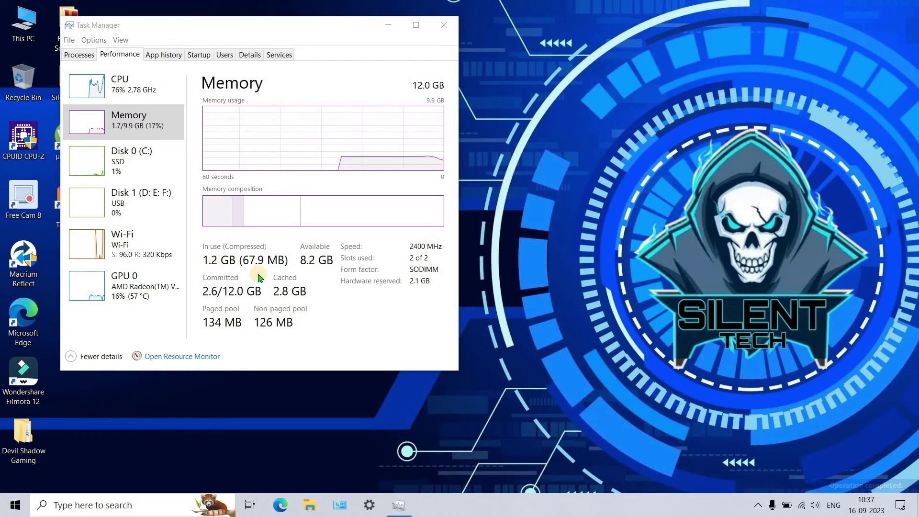
Switch the power mode to Dynamic Boost and return to the Memory performance graph
right_click(594, 296)
mouse_move(750, 378)
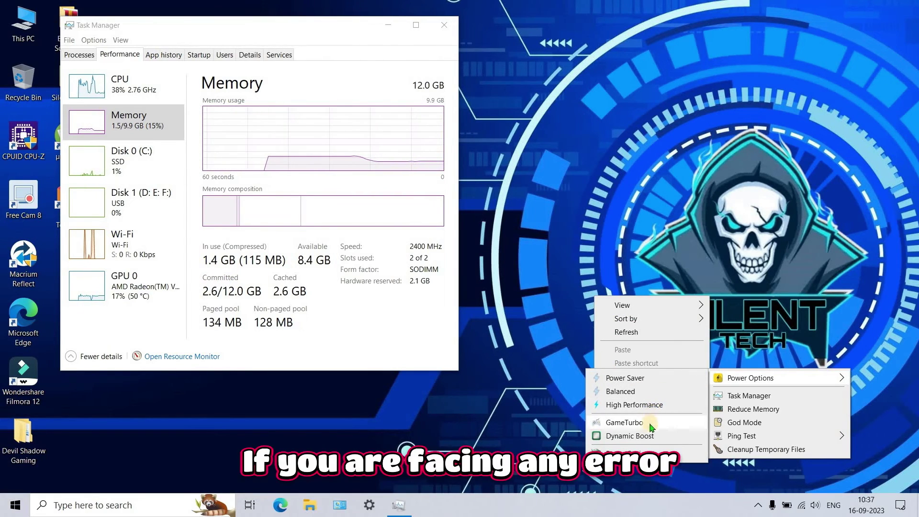
click(619, 435)
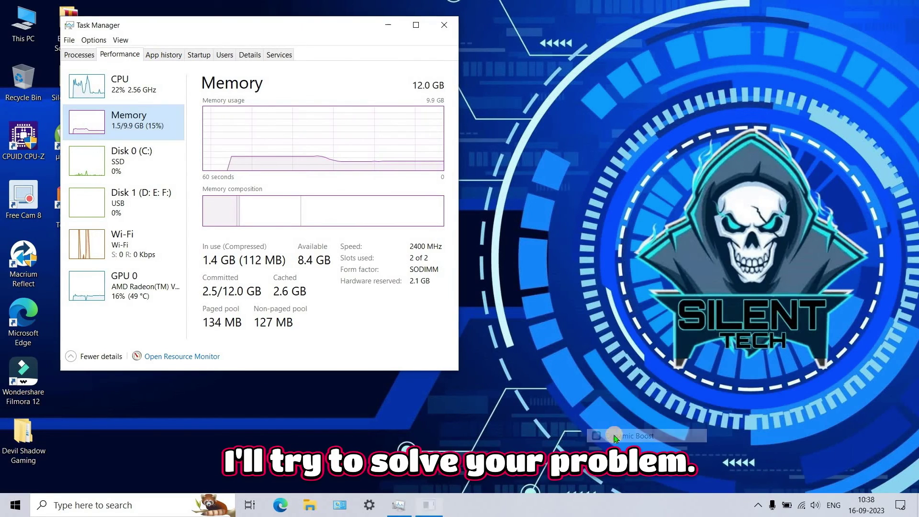
click(107, 89)
click(161, 118)
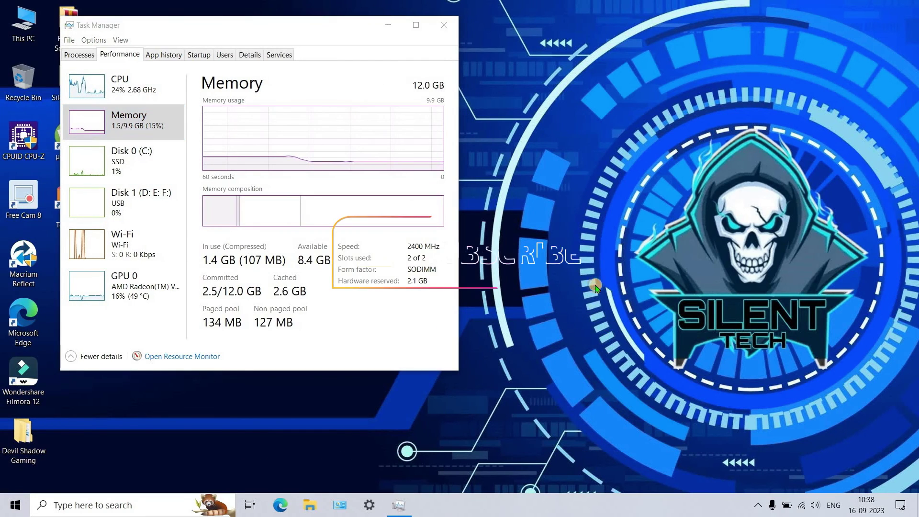